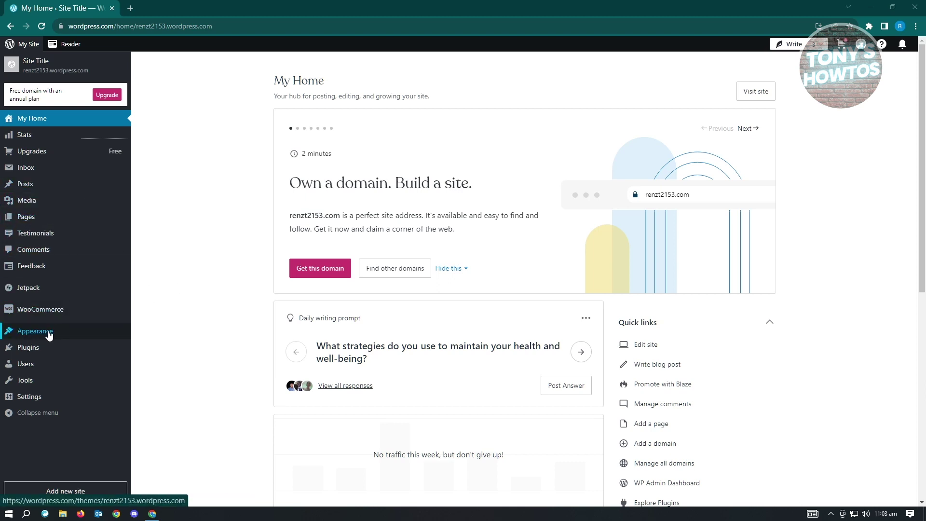
Step: Open the themes gallery, filter it to free themes, and scroll down to Hexa
mouse_move(49, 334)
left_click(170, 335)
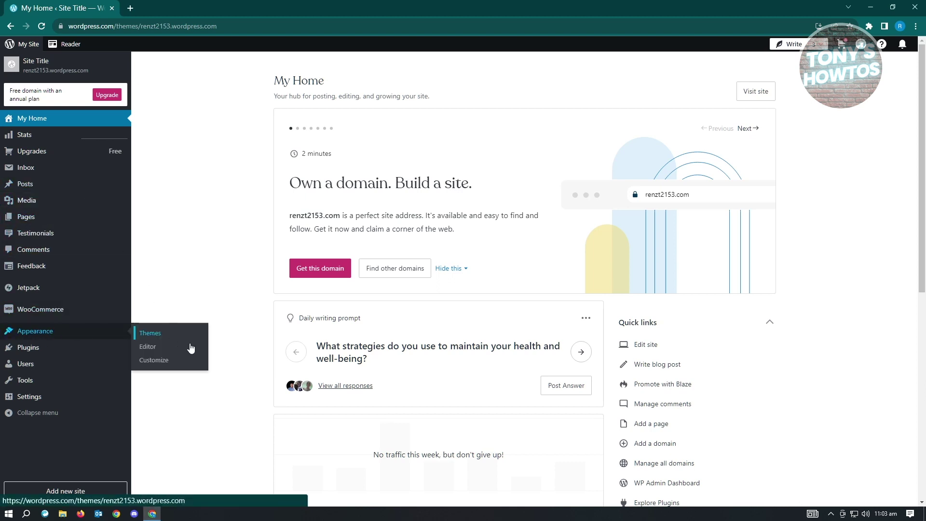
scroll(755, 301, "down", 10)
scroll(756, 302, "up", 10)
left_click(818, 160)
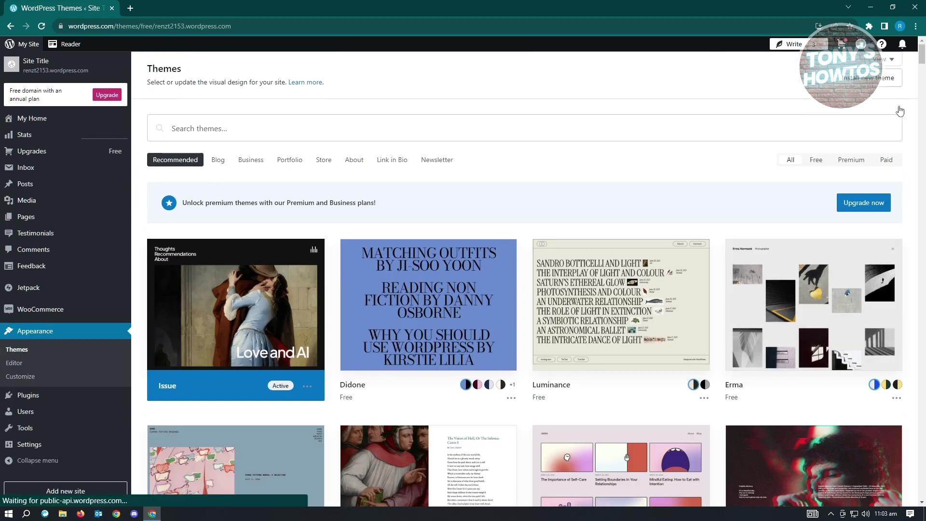
scroll(900, 110, "down", 15)
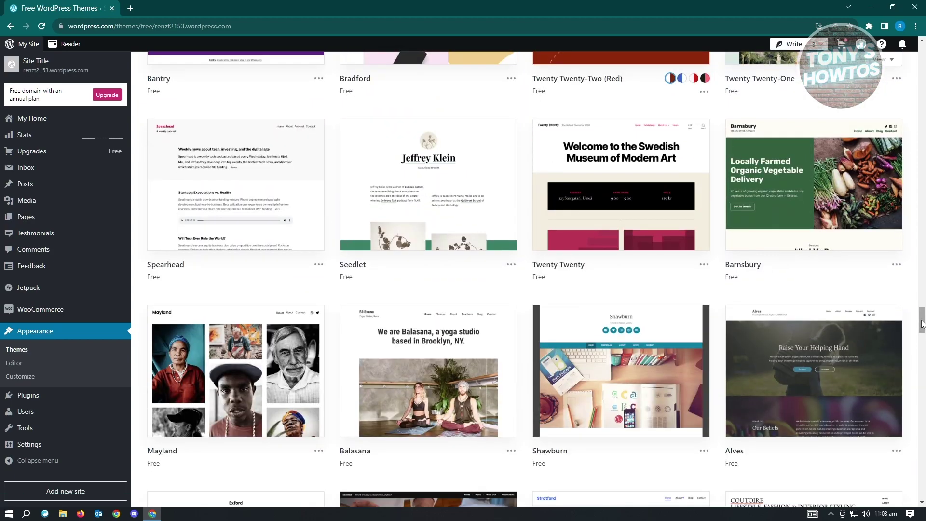
left_click_drag(921, 324, 922, 489)
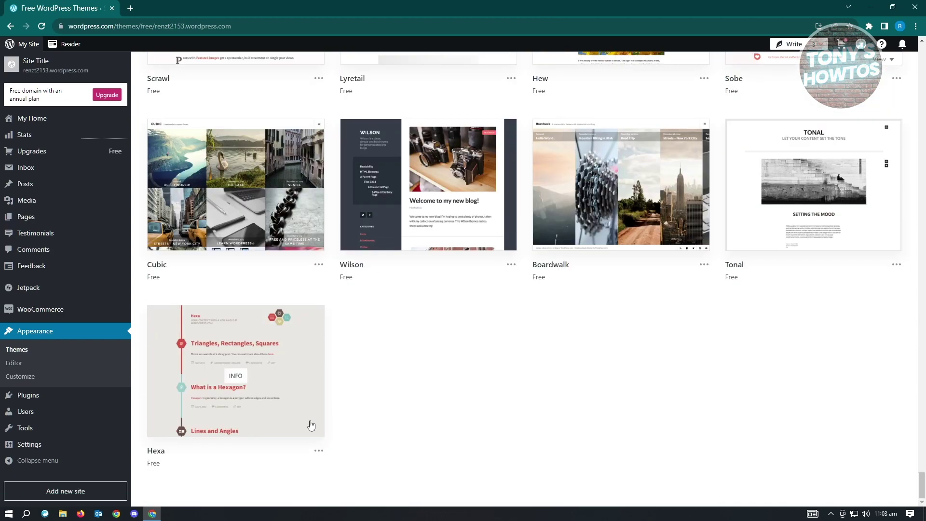
Step: Activate the Hexa theme, accepting that it will replace the homepage
left_click(308, 377)
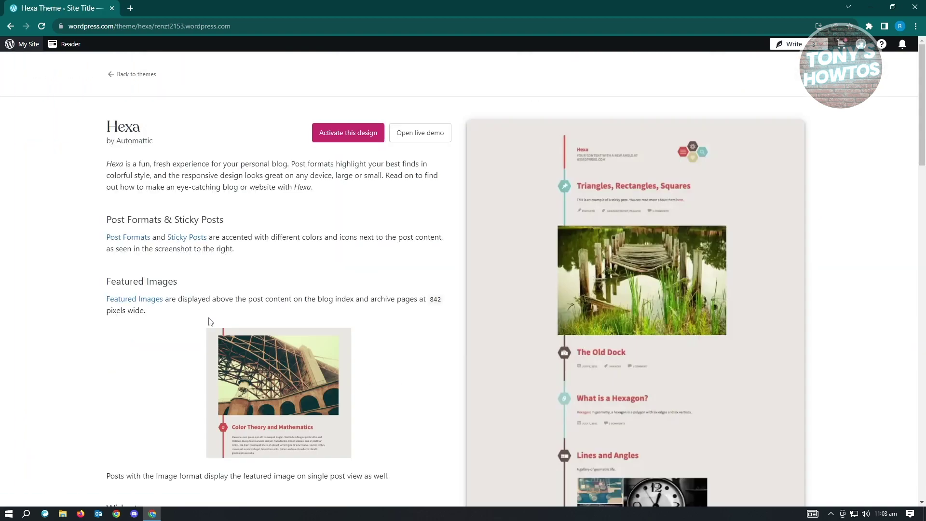
left_click(336, 139)
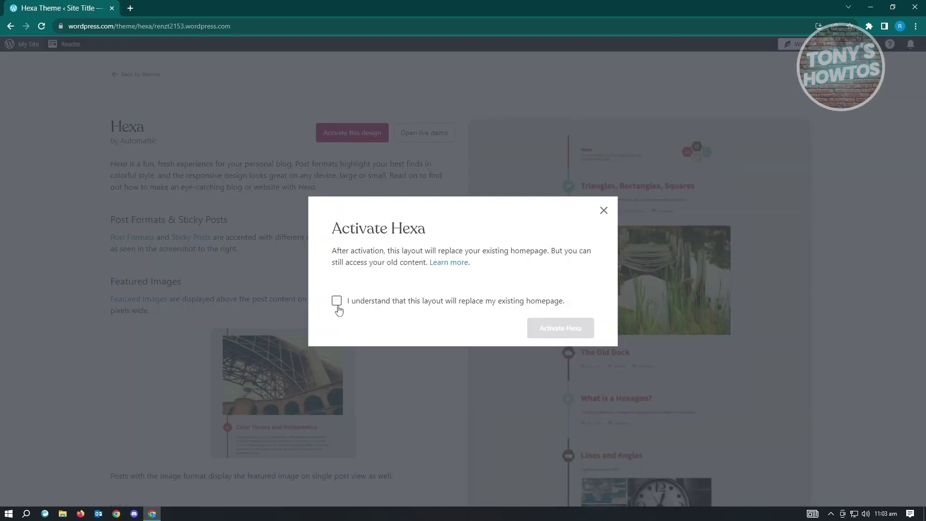
left_click(337, 303)
left_click(559, 328)
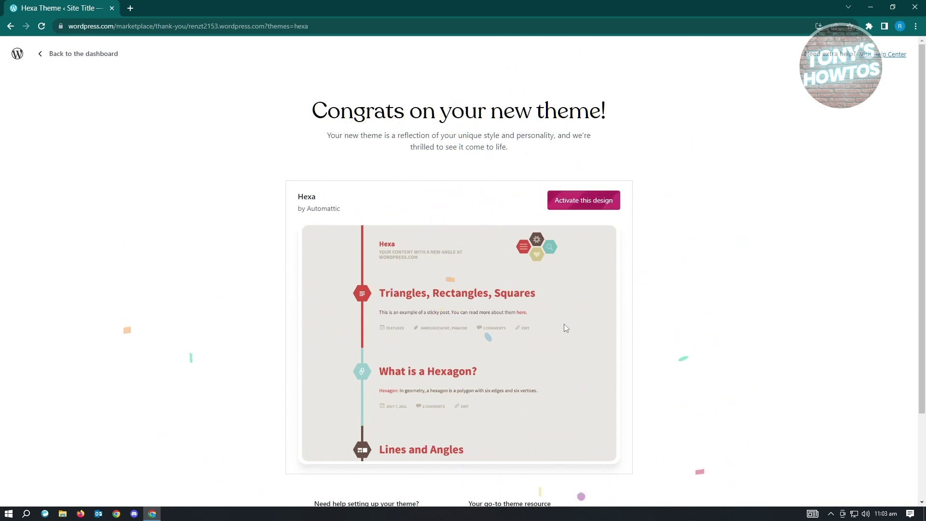
Step: Customize the Hexa design and edit the Sidebar 1 widgets, dismissing the welcome guide
left_click(523, 202)
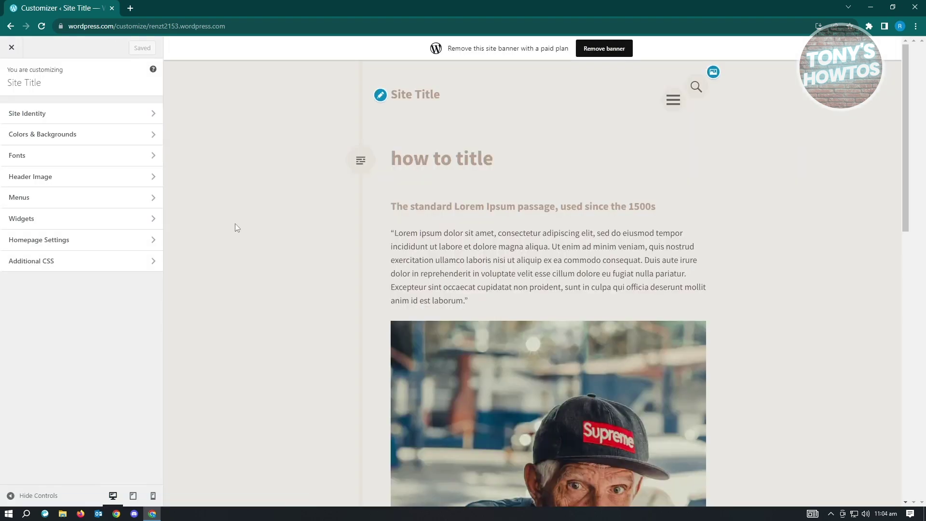
left_click(72, 223)
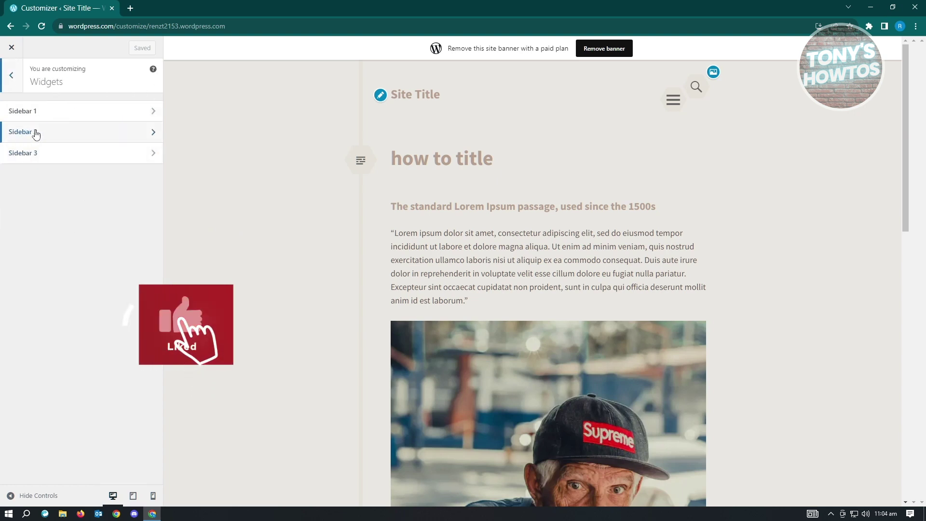
left_click(75, 112)
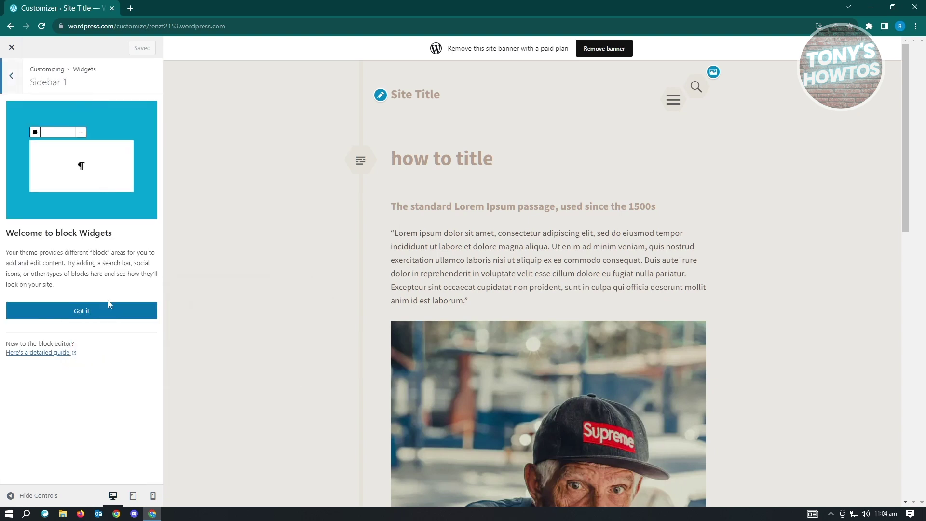
left_click(71, 315)
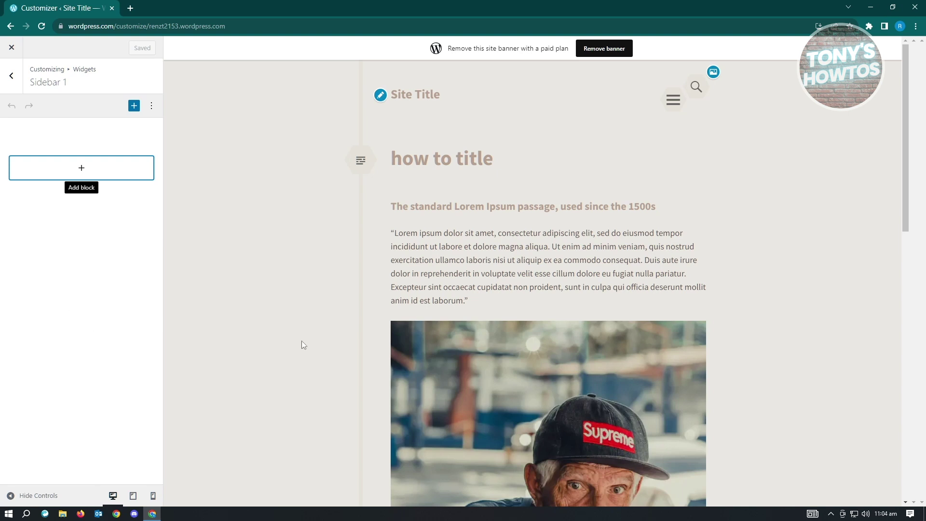
Step: Add a Paragraph block reading 'testing this sidebar' to Sidebar 1
left_click(83, 170)
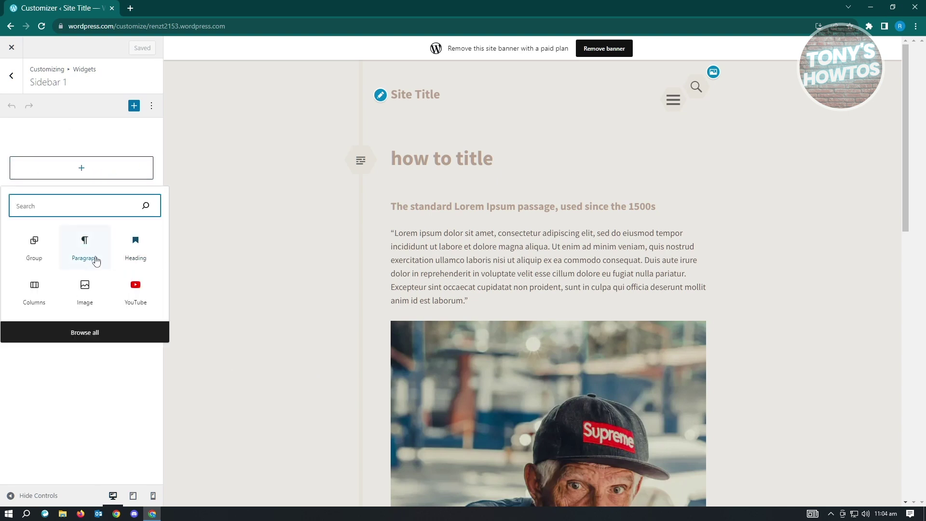
left_click(86, 245)
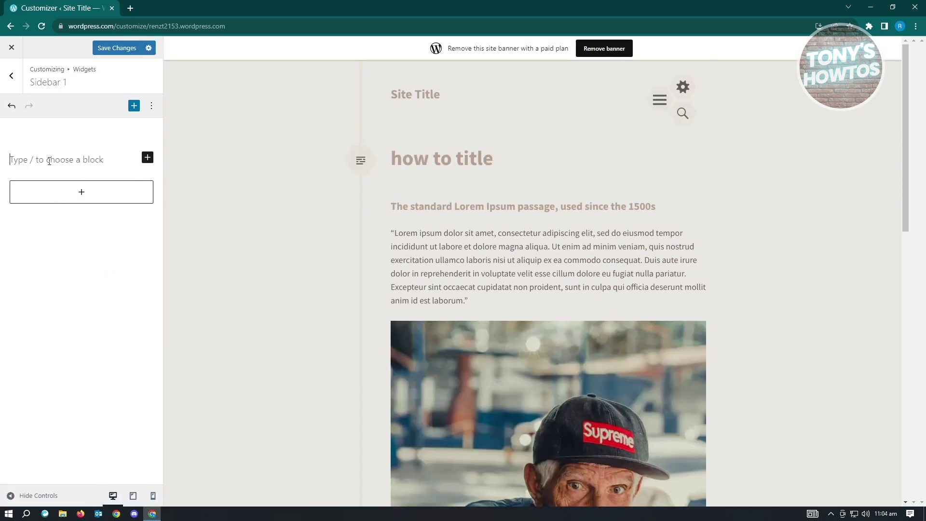
type("te")
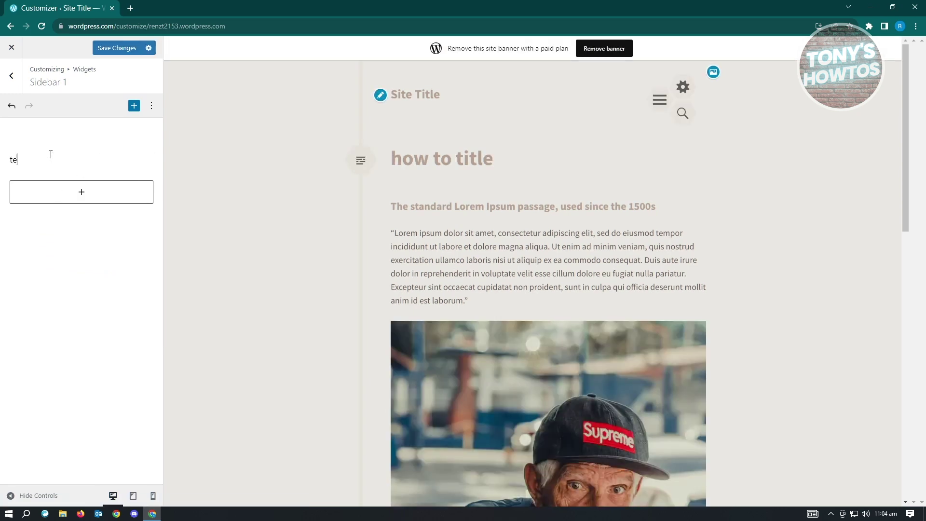
type("sting this sidebar")
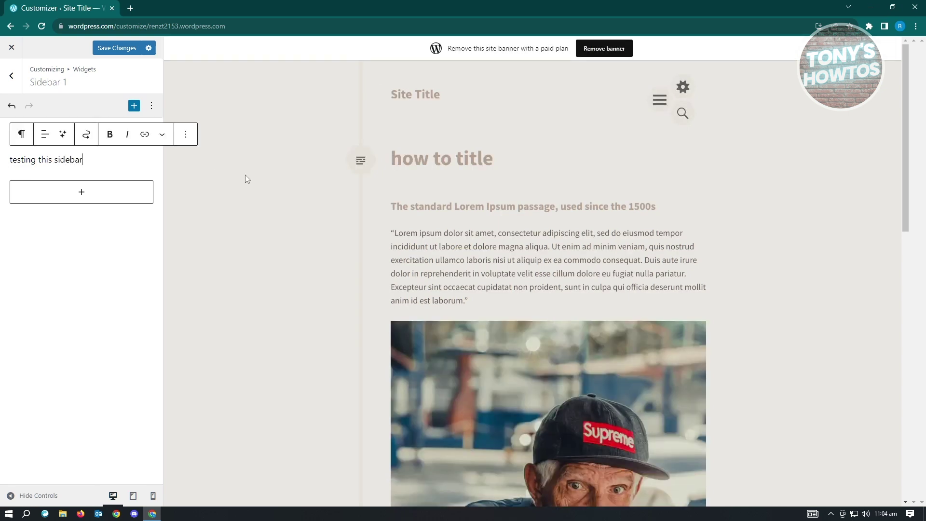
left_click(251, 242)
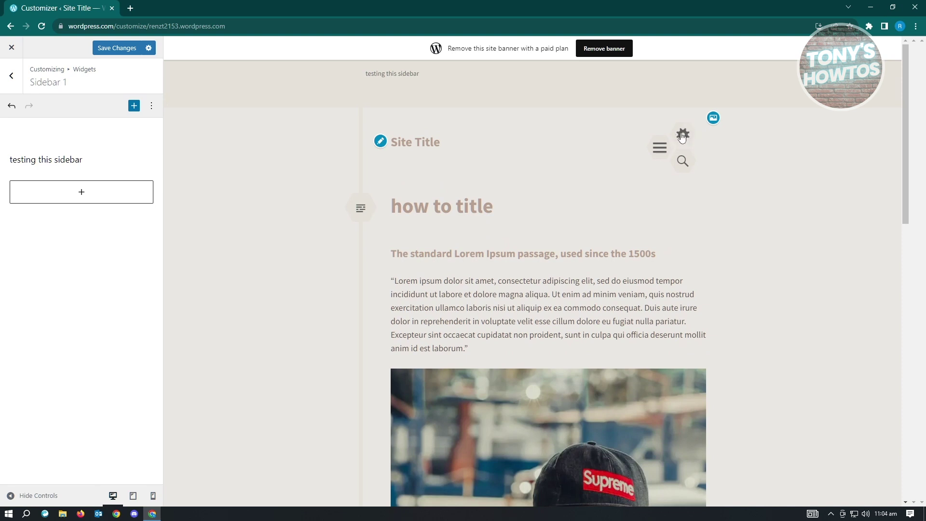
Step: Highlight the 'testing this sidebar' text in the site preview to check it
left_click_drag(366, 74, 467, 78)
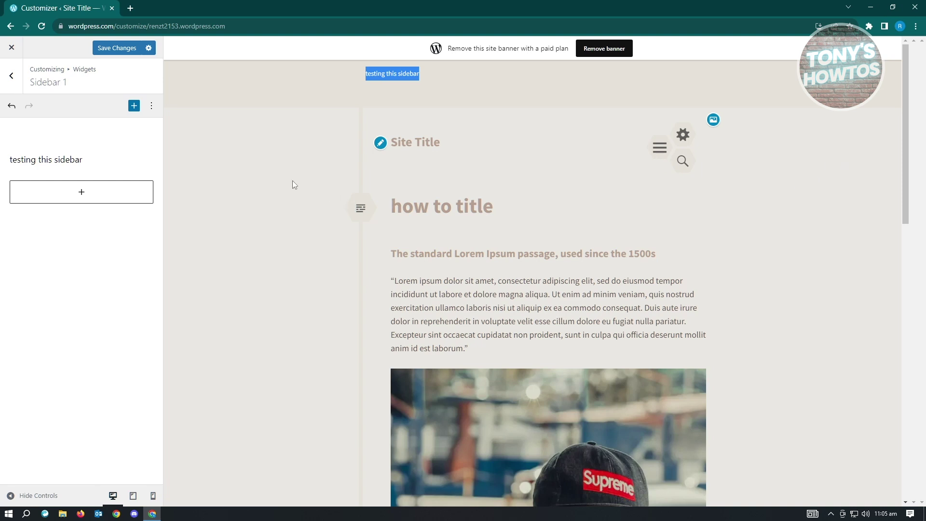
Step: Leave the customizer, return to the themes list, and look at the Didone theme's details
left_click(10, 48)
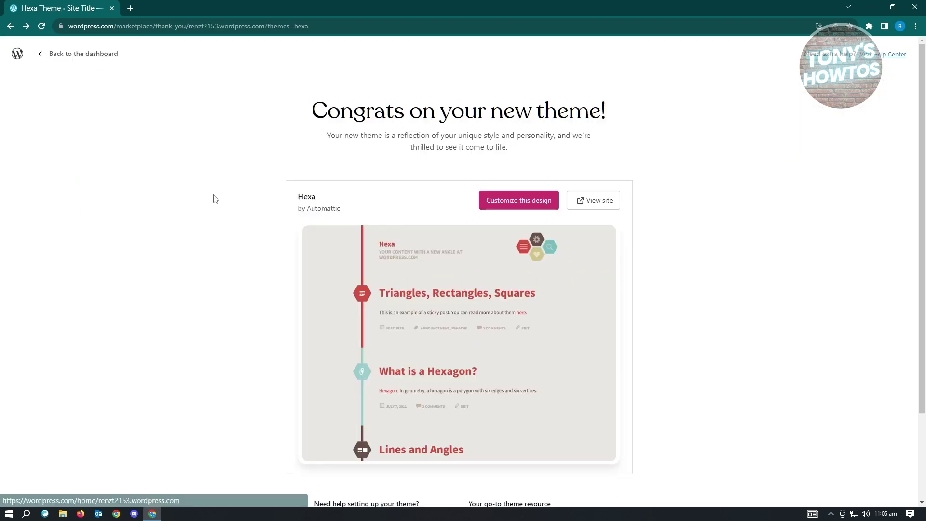
left_click(42, 54)
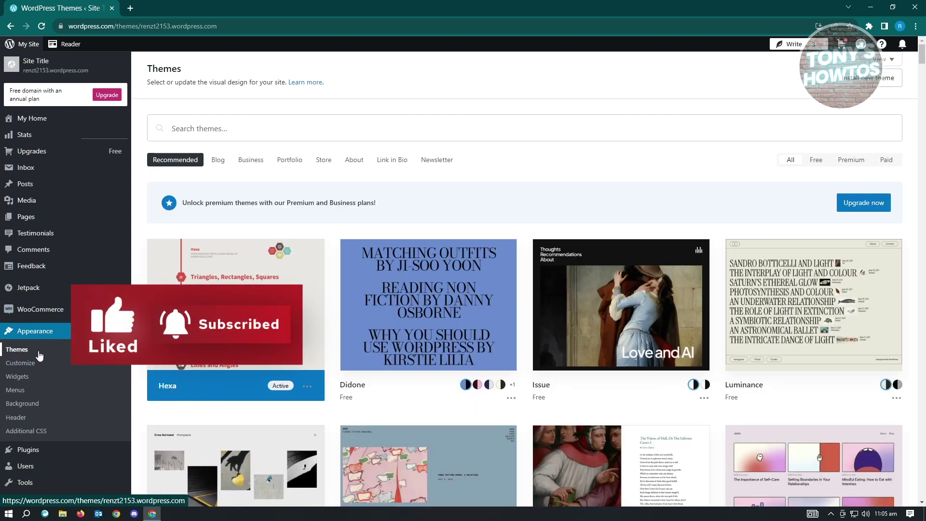
mouse_move(415, 338)
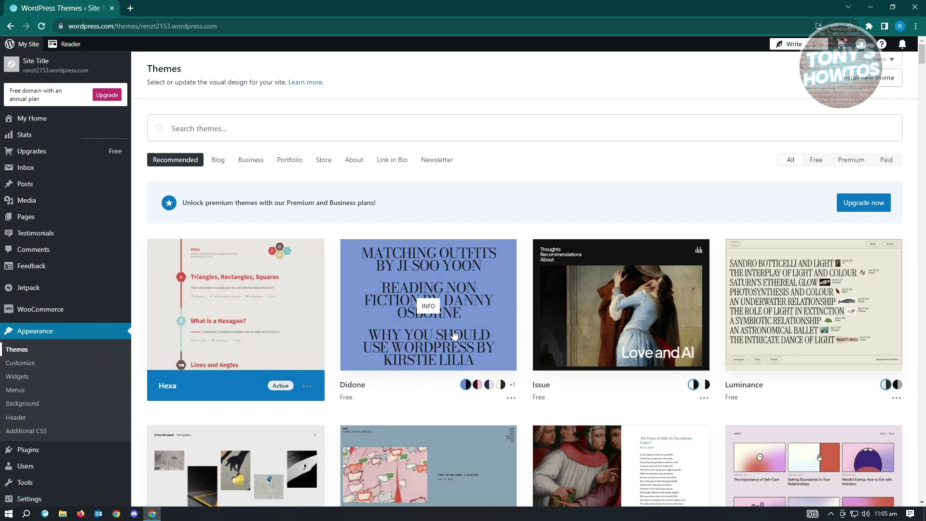
left_click(501, 355)
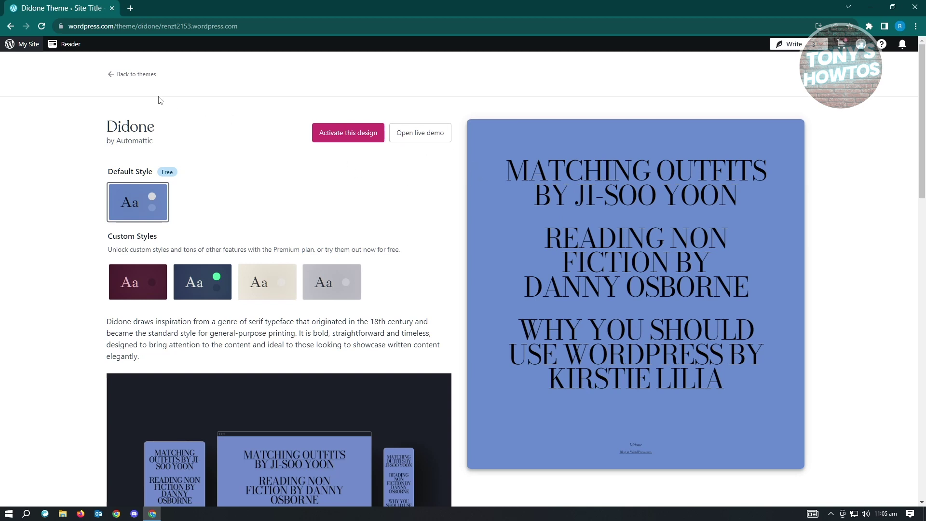
left_click(115, 76)
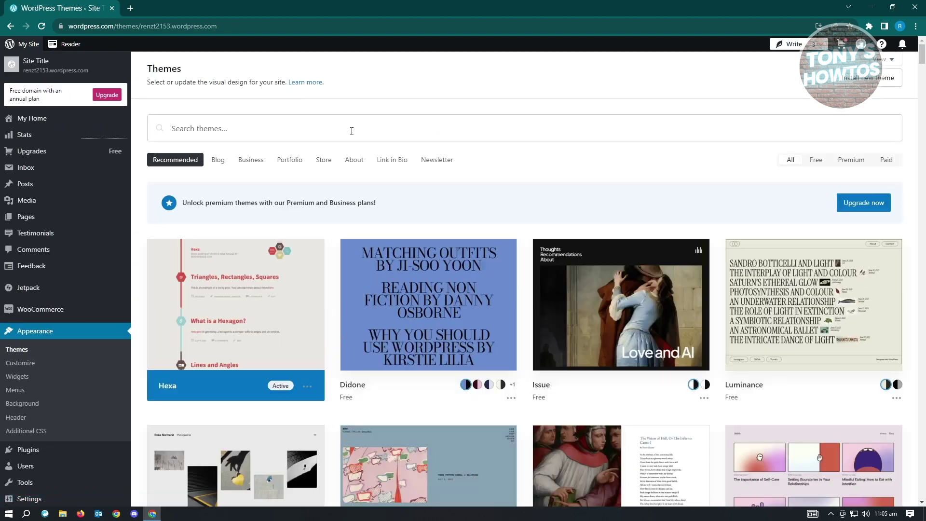
Step: Search the themes for 'sidebar' and filter to the Left Sidebar column suggestion
left_click(351, 129)
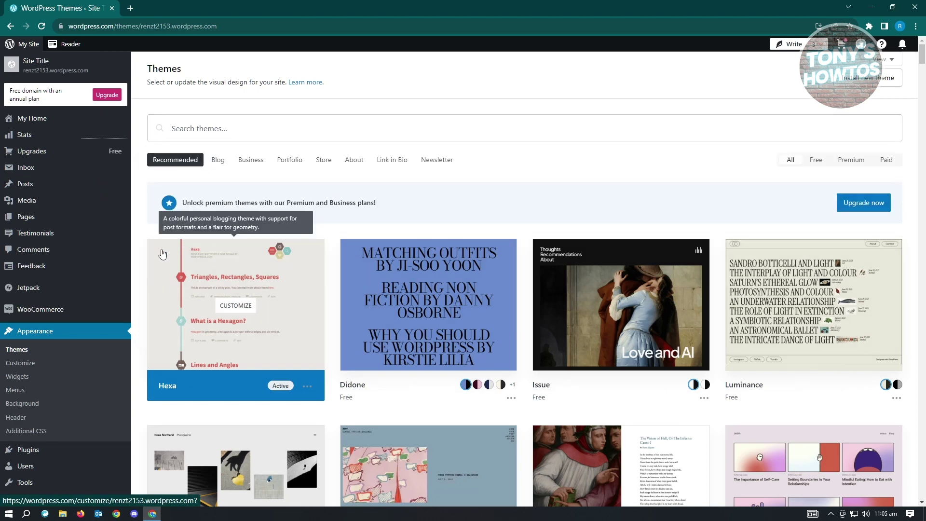
left_click(239, 134)
type("s")
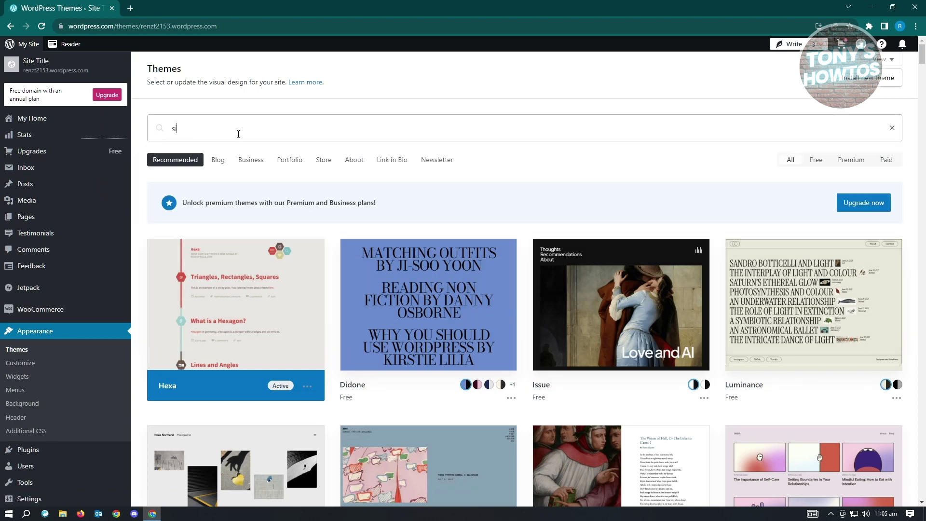
type("ideba")
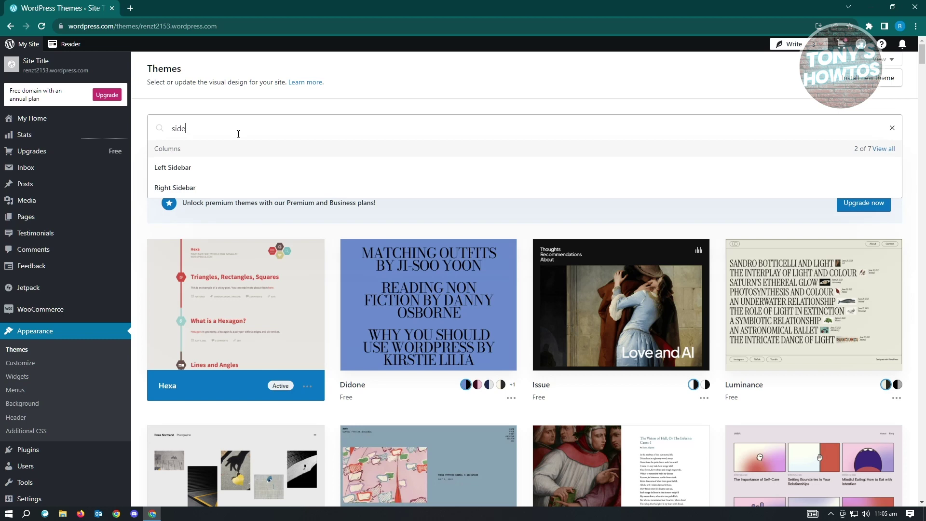
type("r")
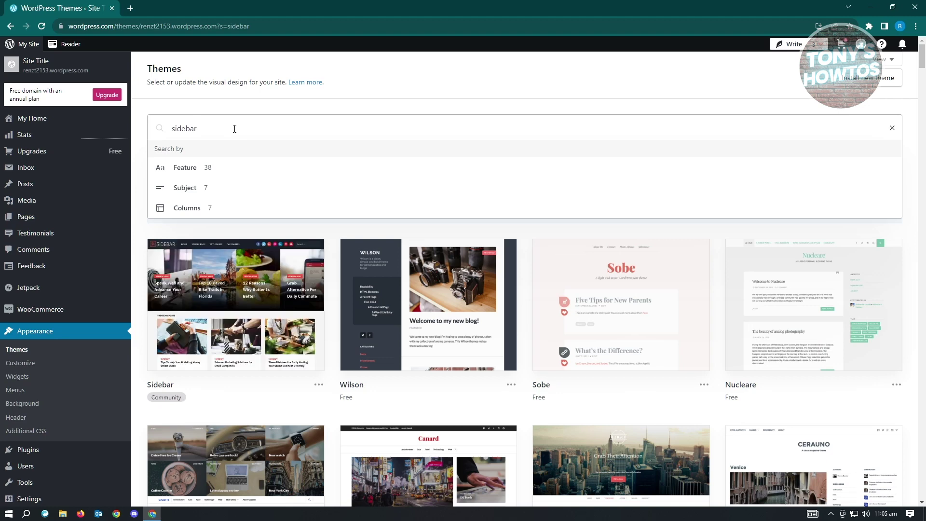
key("BackSpace")
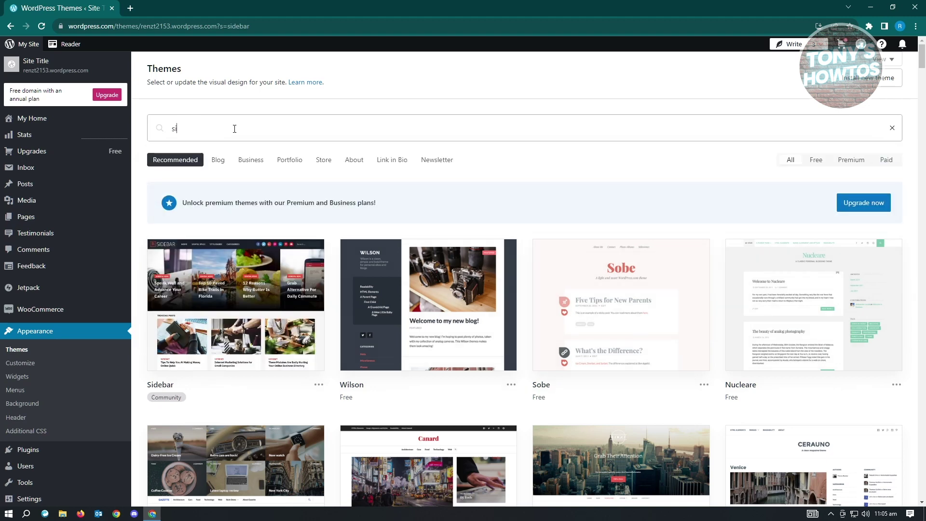
type("r")
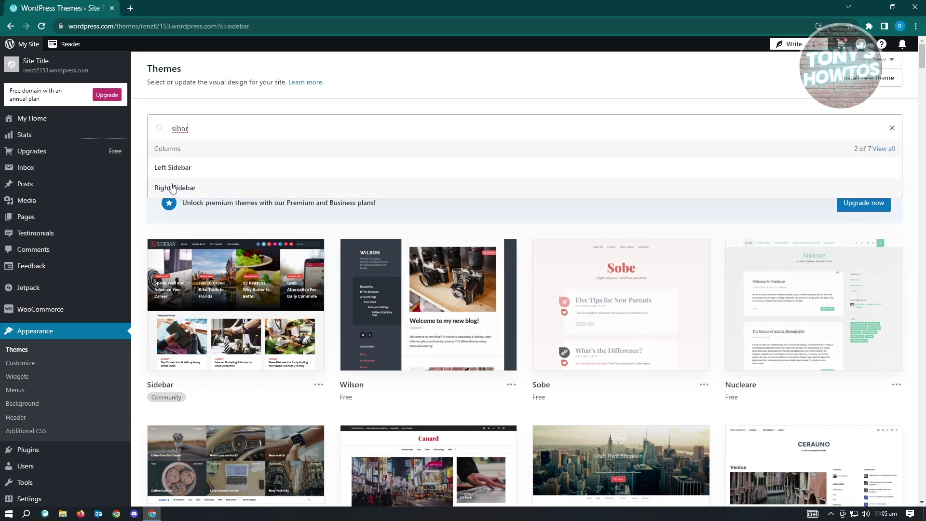
left_click(197, 168)
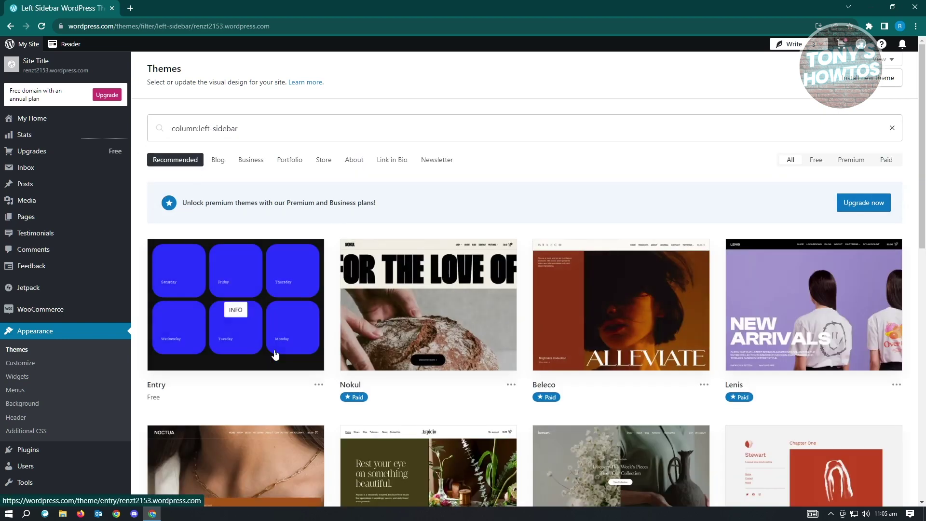
mouse_move(365, 392)
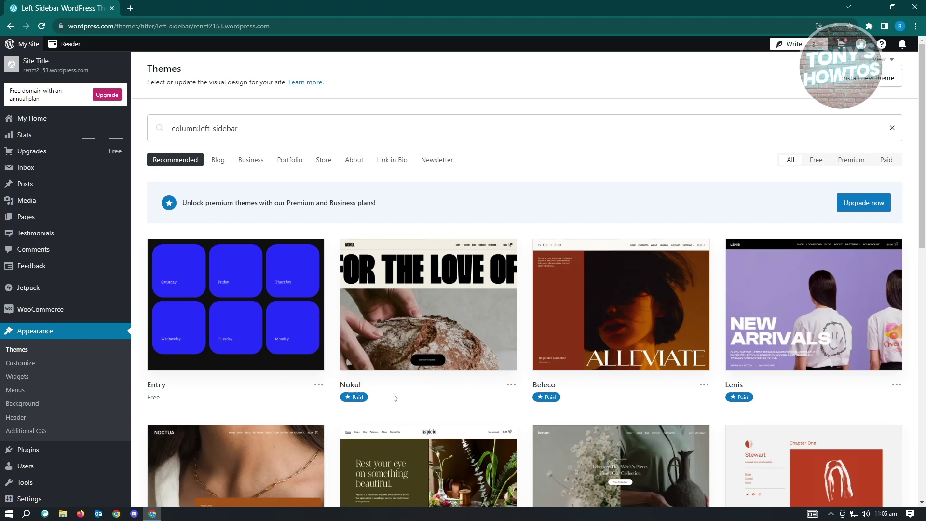
mouse_move(451, 296)
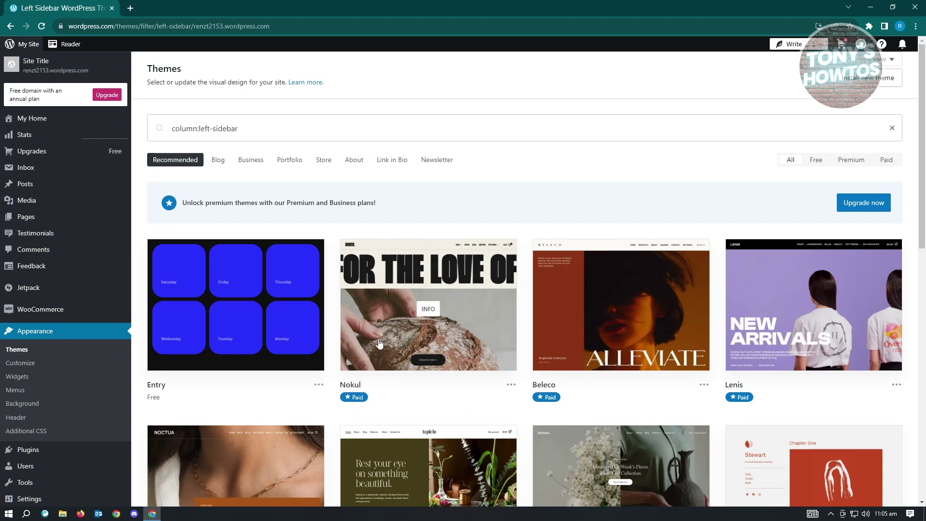
scroll(467, 322, "down", 9)
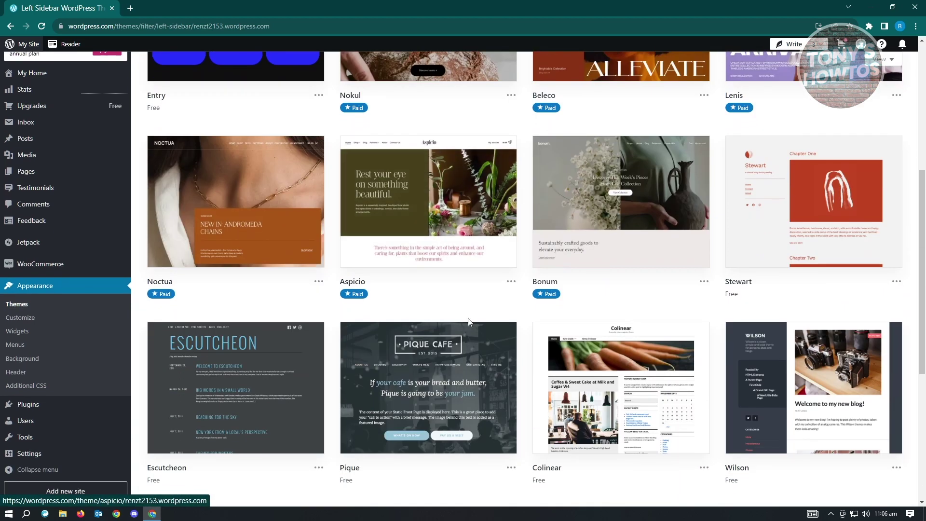
scroll(390, 367, "down", 3)
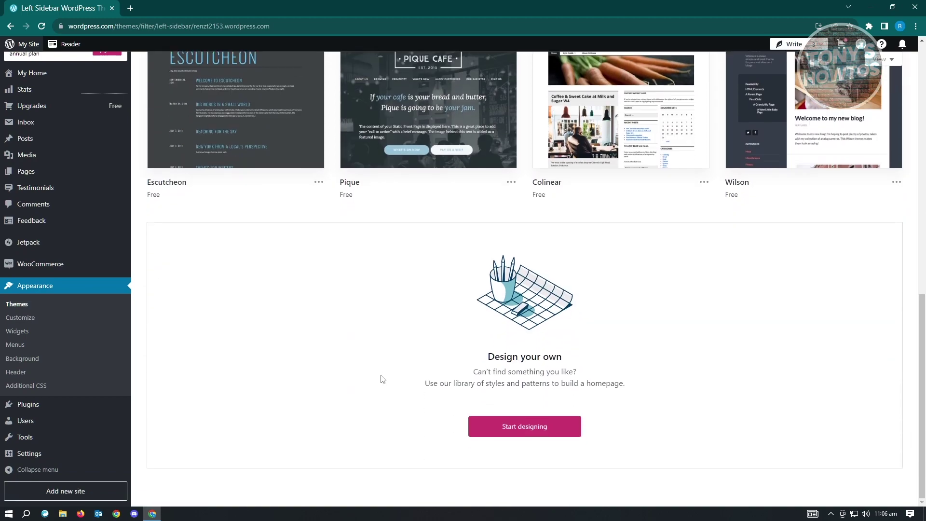
scroll(381, 378, "up", 9)
scroll(384, 379, "down", 3)
scroll(383, 378, "up", 6)
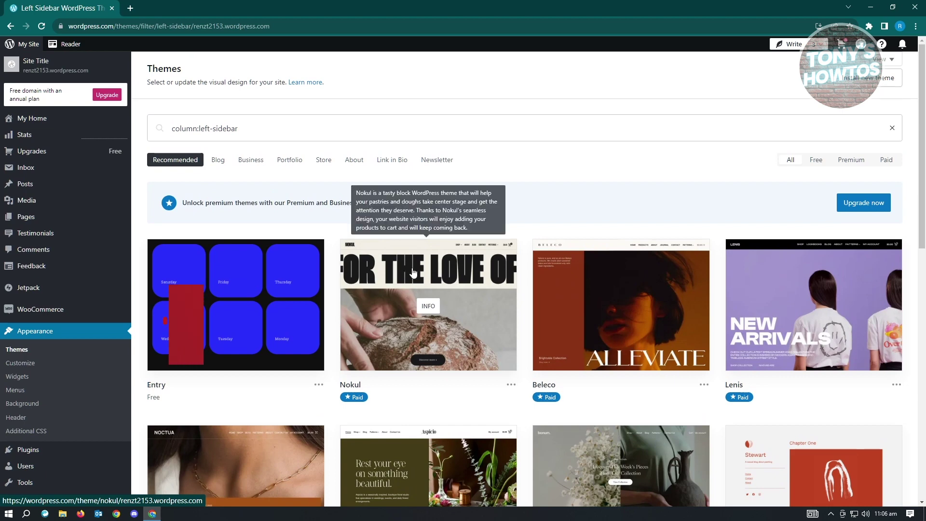
left_click(265, 126)
left_click_drag(267, 124, 197, 126)
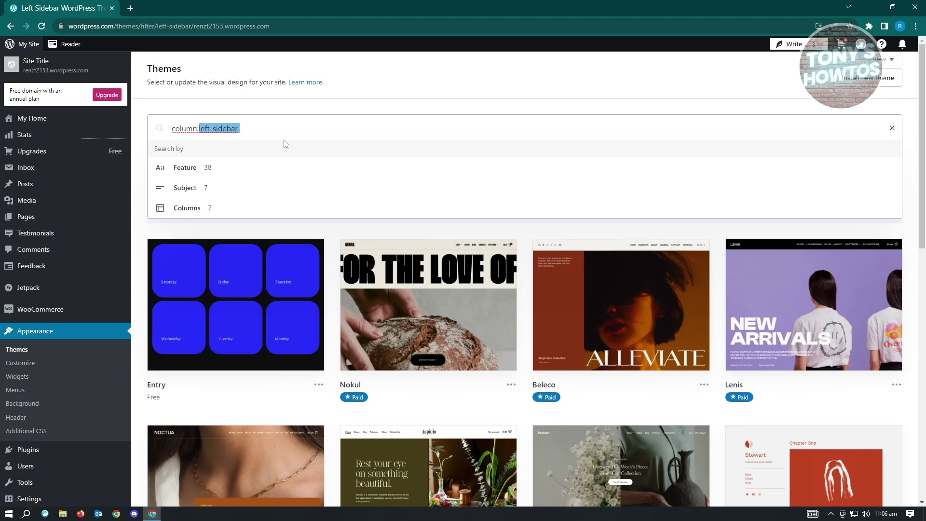
left_click(277, 112)
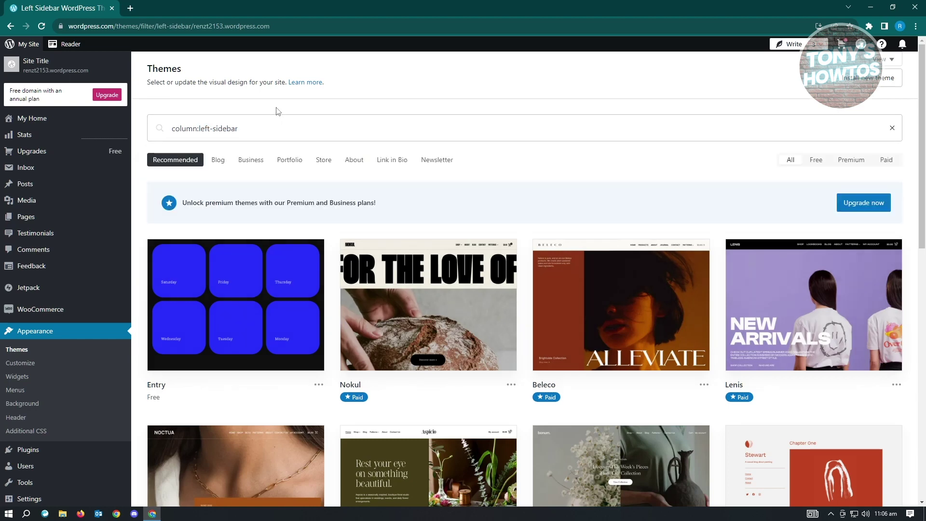
left_click(866, 82)
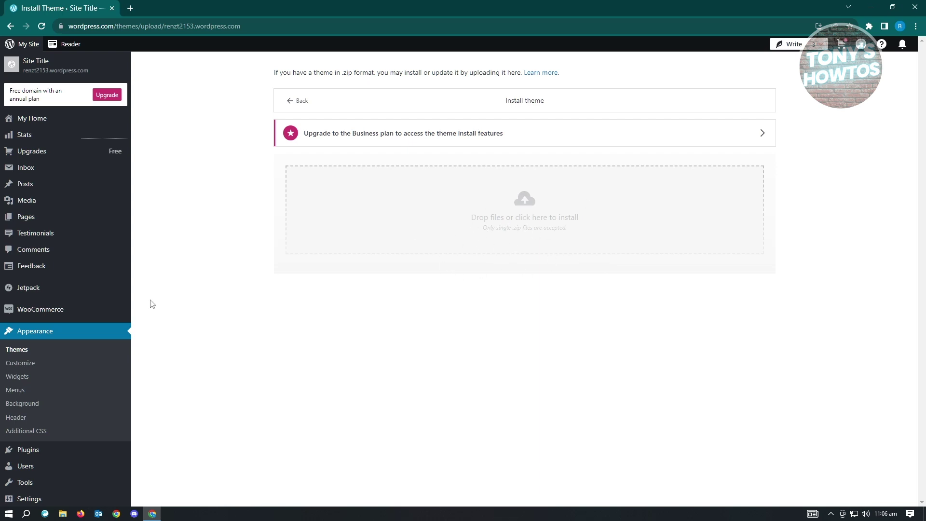
Step: Go back to the themes gallery, then move on to the Plugins page
left_click(43, 337)
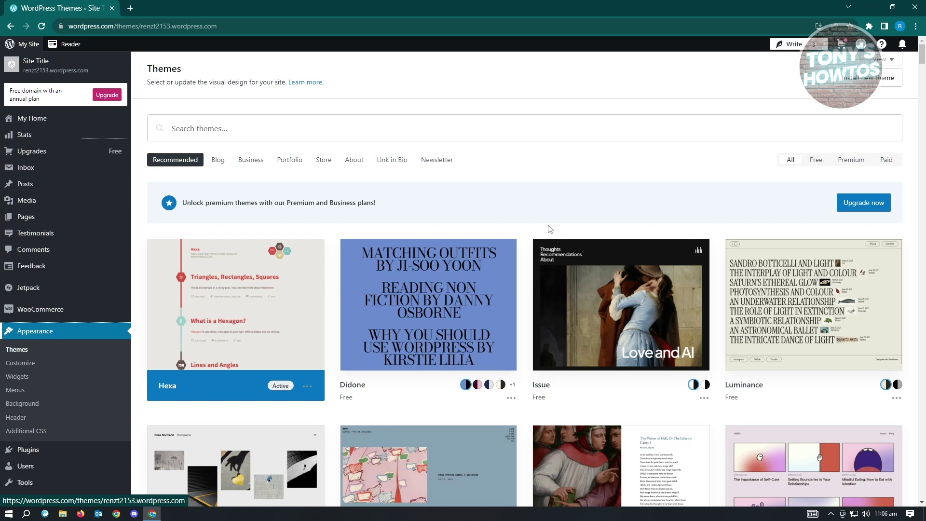
scroll(91, 340, "down", 3)
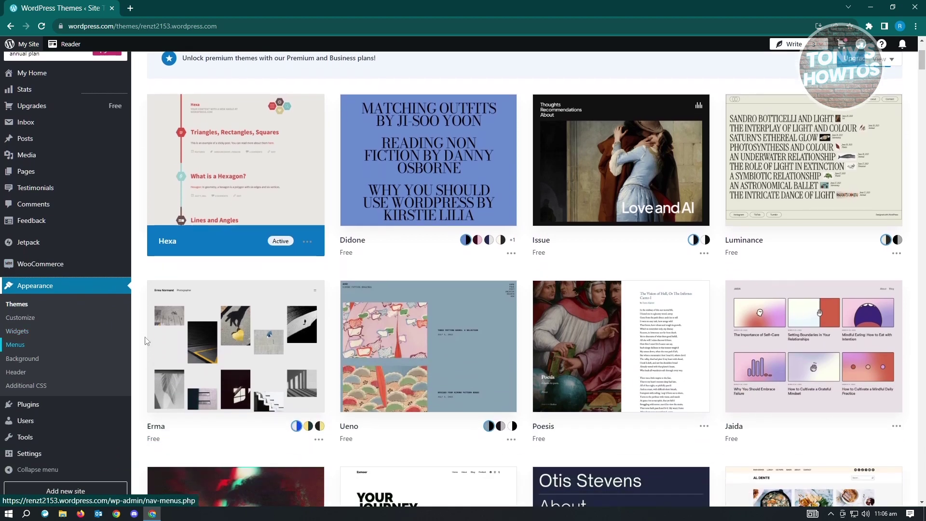
left_click(33, 410)
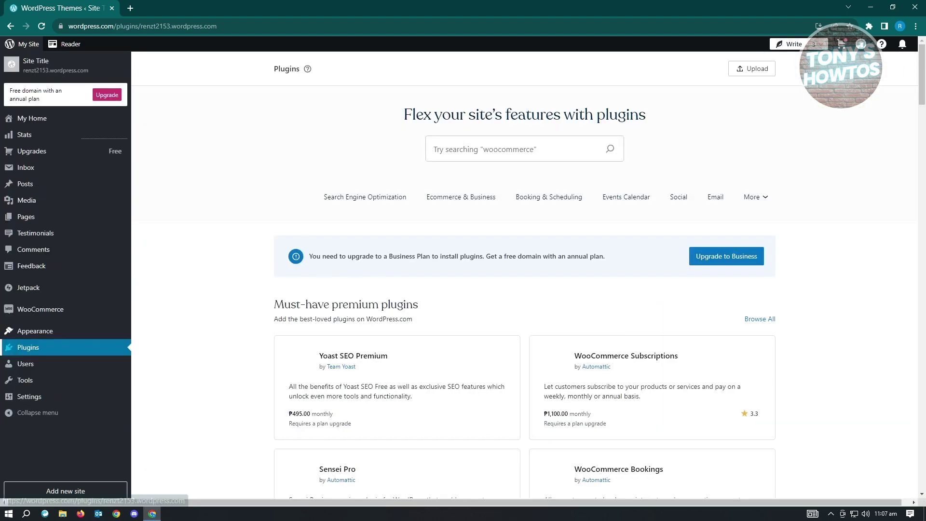
Step: Search plugins for 'lightweight widget area', returning 275 results
left_click(529, 146)
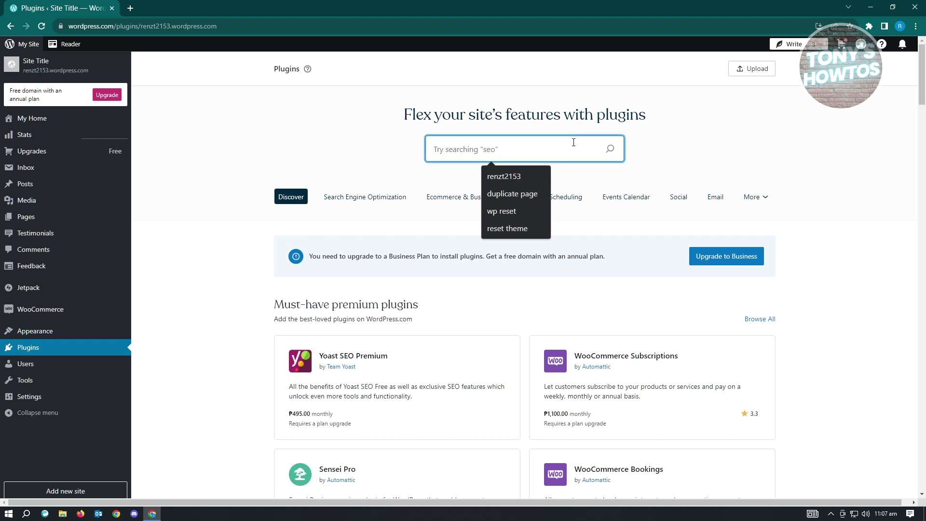
type("lightwe")
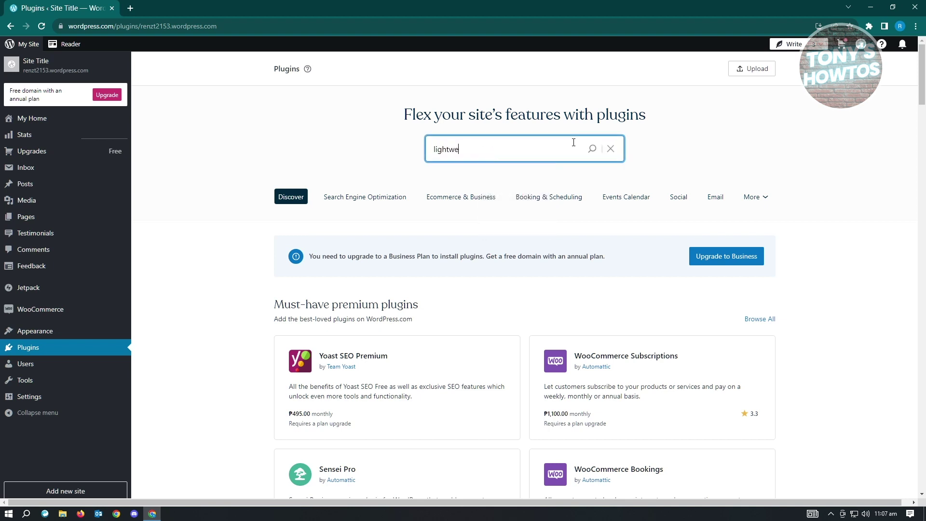
type("ight widget area")
key("Return")
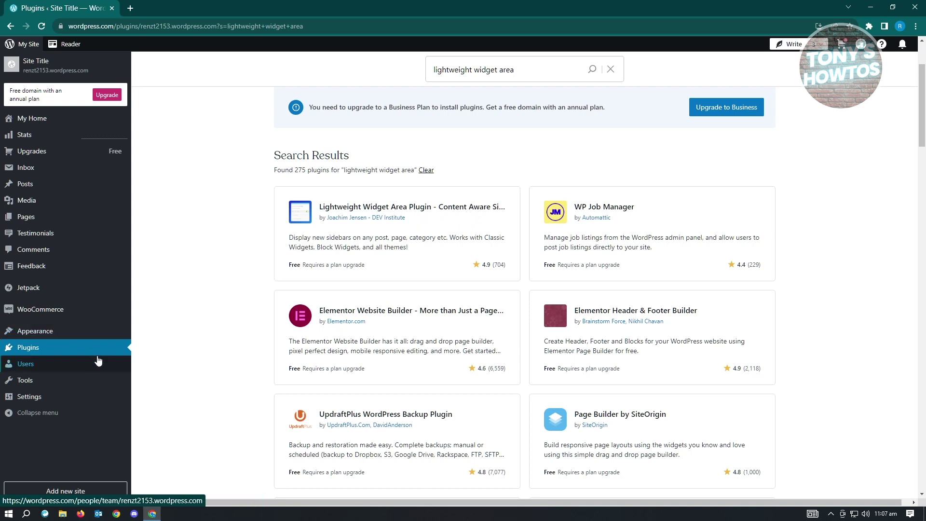
mouse_move(51, 362)
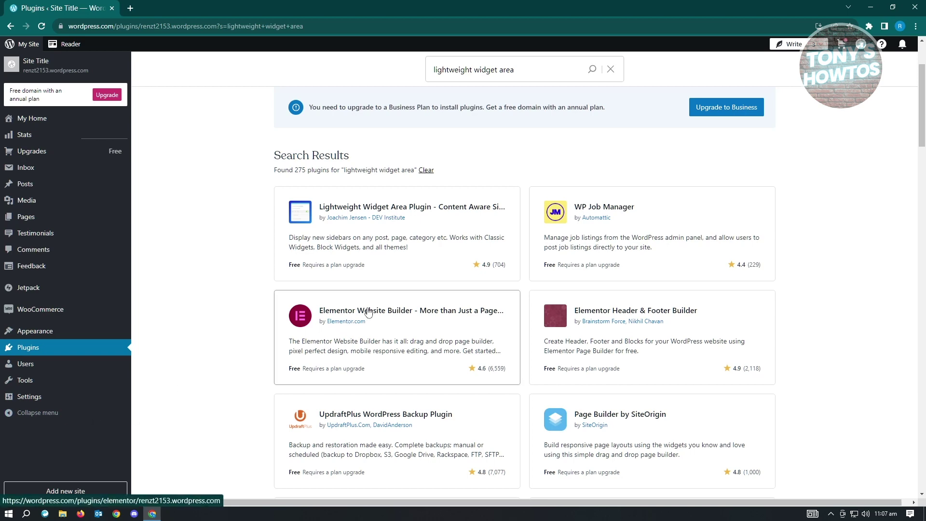
left_click(451, 248)
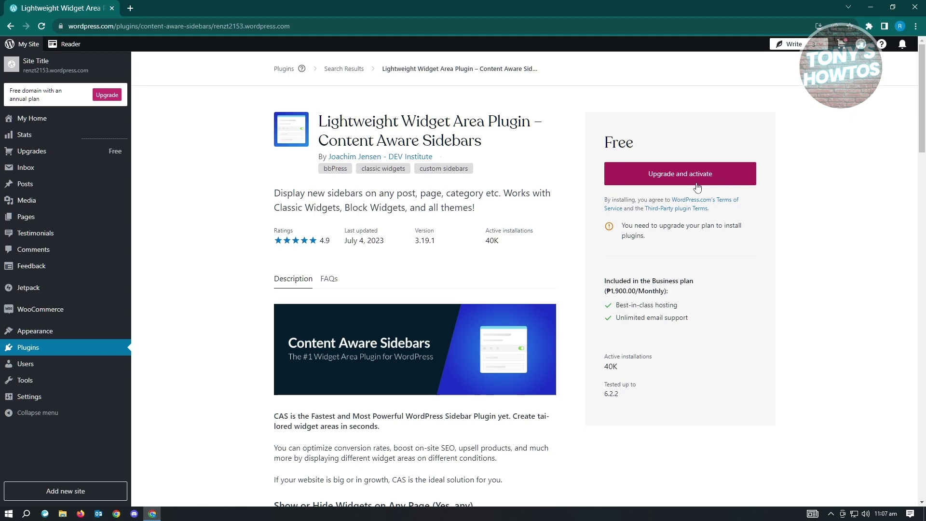
left_click(344, 68)
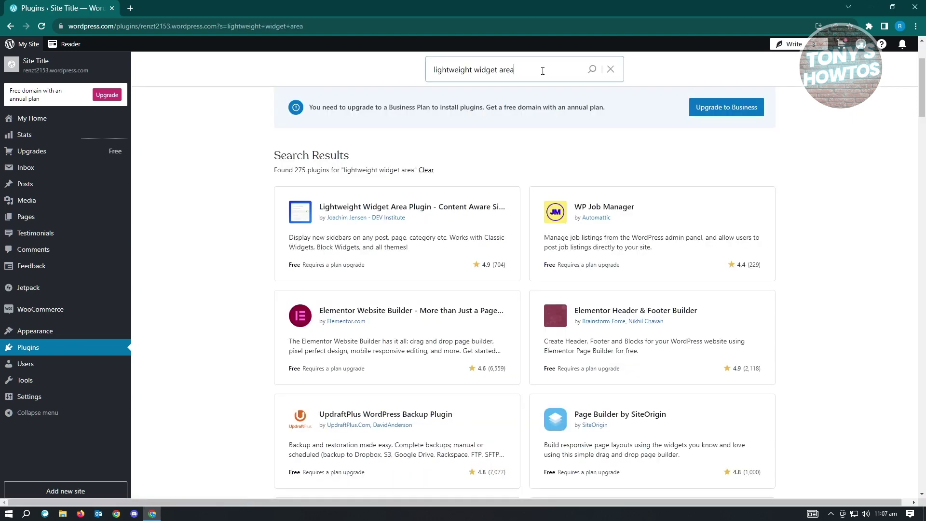
Step: Search plugins for sidebar and scroll through the 6,795 results
type("sidebar")
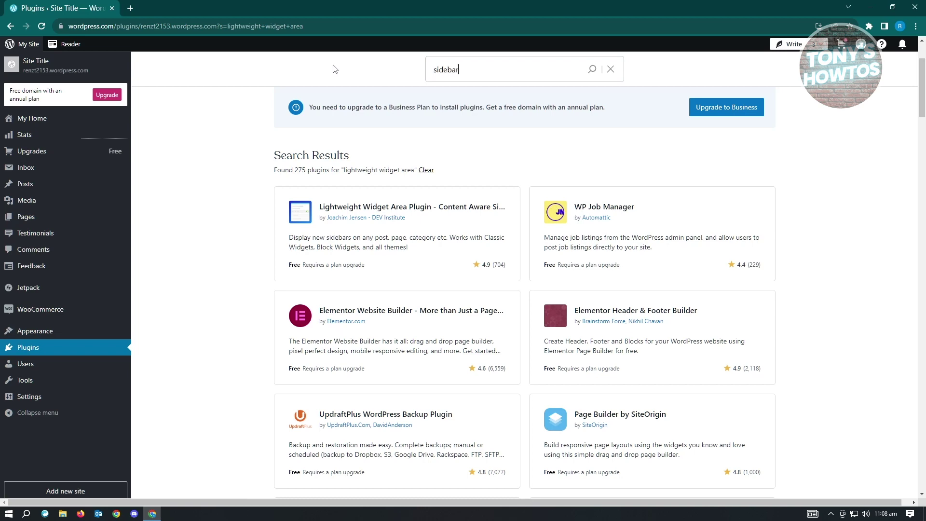
key("Return")
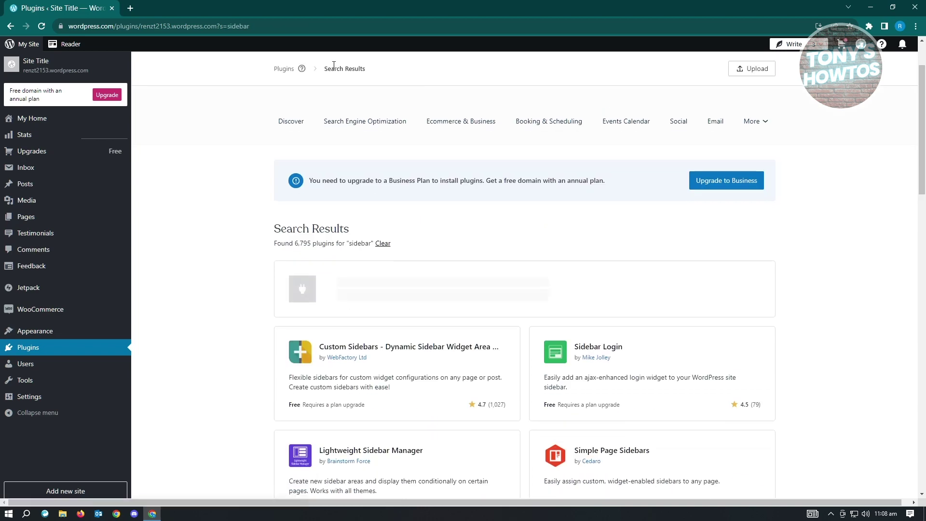
scroll(427, 291, "down", 3)
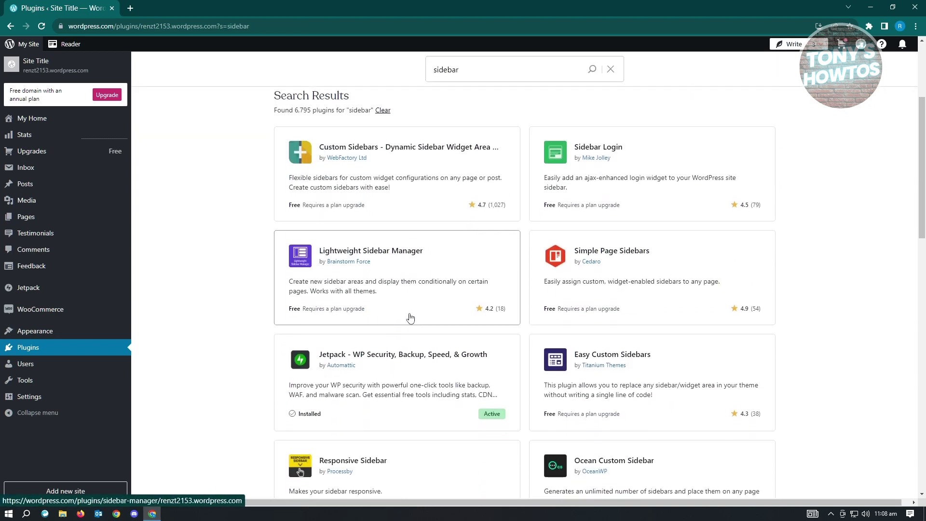